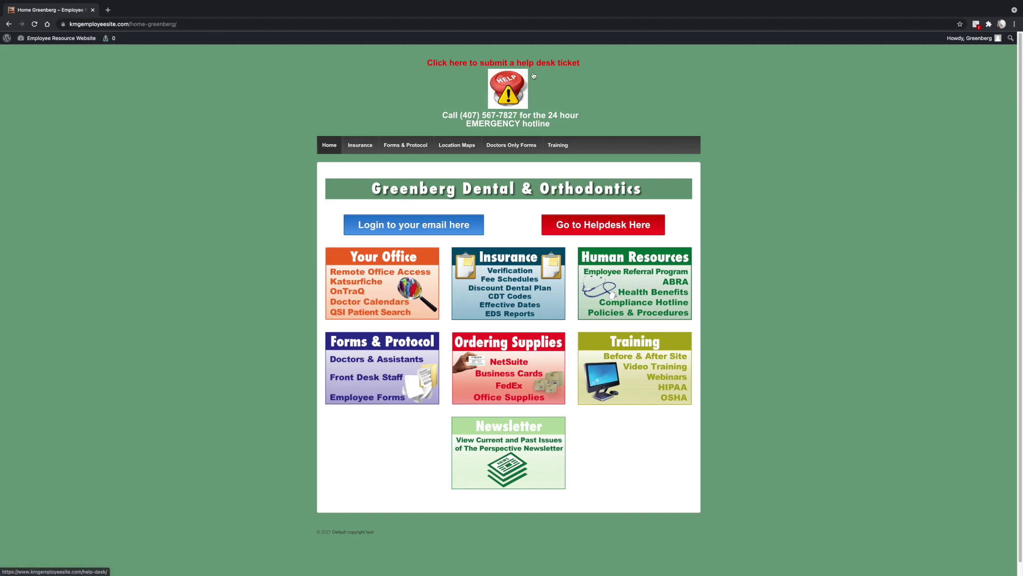
- On the Helpdesk page, find the Central Florida office links and choose the Apopka office
{"action": "left_click", "coordinate": [505, 86]}
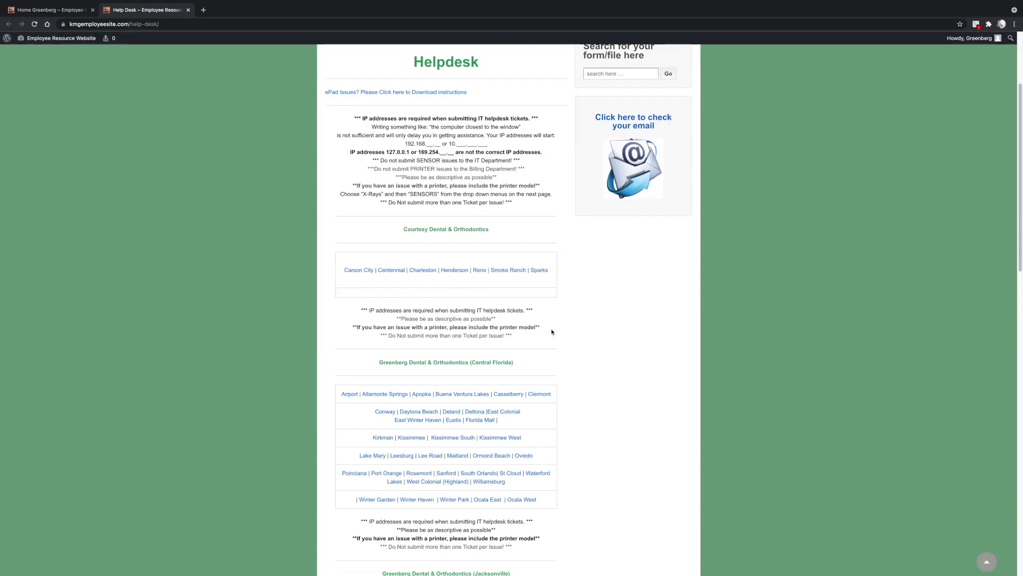
{"action": "scroll", "coordinate": [551, 332], "scroll_direction": "down", "scroll_amount": 2}
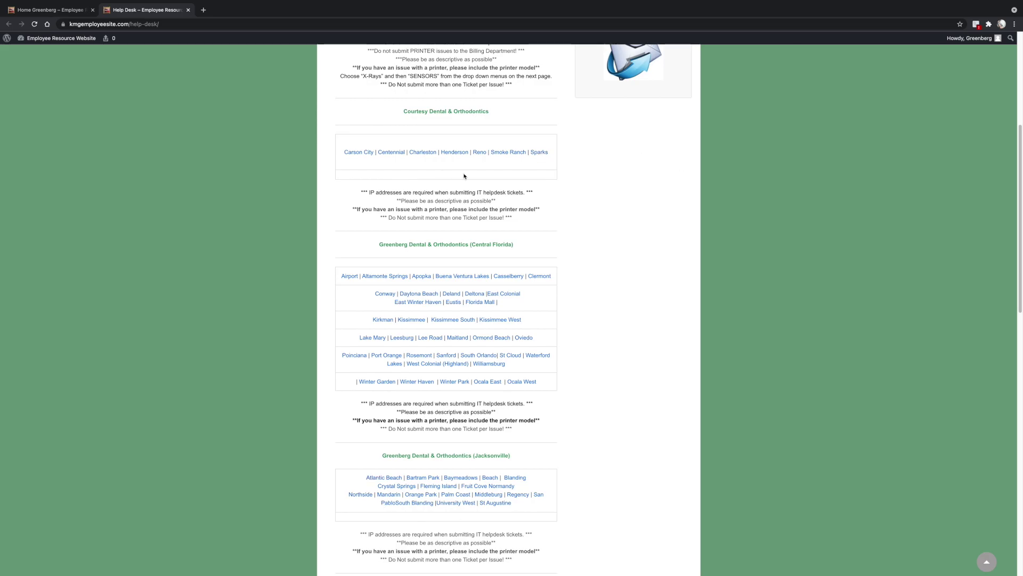
{"action": "scroll", "coordinate": [626, 389], "scroll_direction": "down", "scroll_amount": 20}
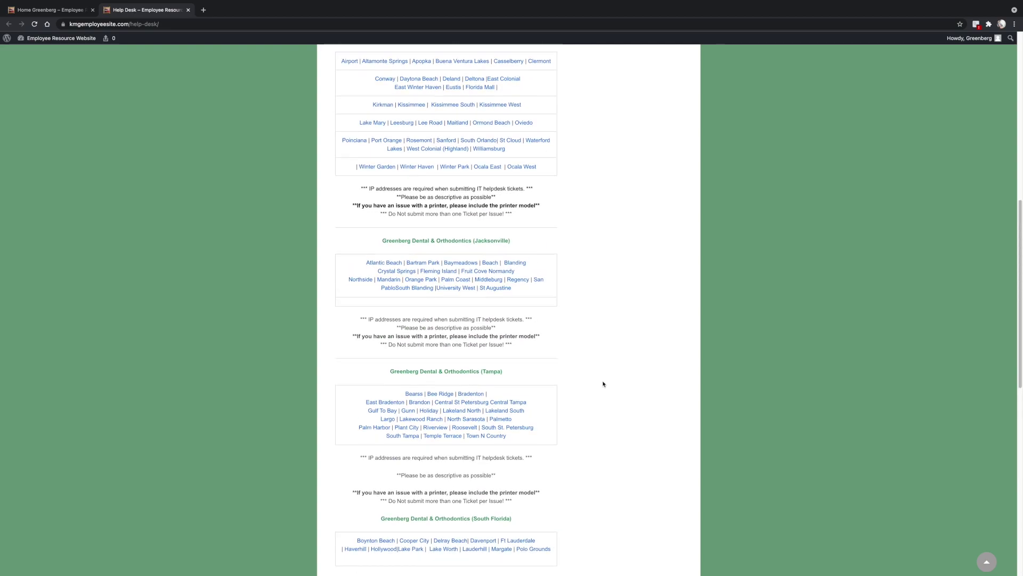
{"action": "scroll", "coordinate": [604, 384], "scroll_direction": "up", "scroll_amount": 2}
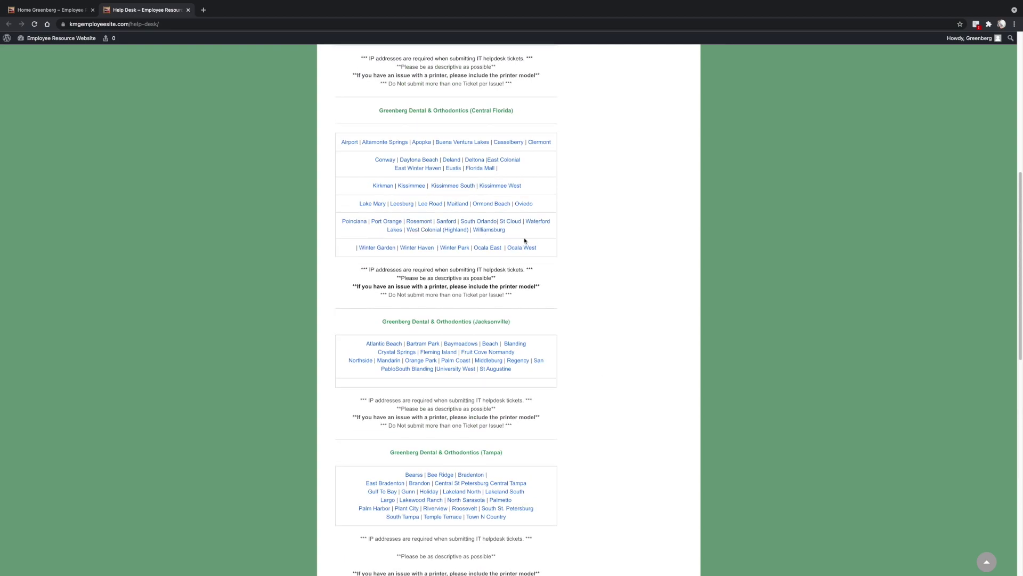
{"action": "scroll", "coordinate": [523, 237], "scroll_direction": "up", "scroll_amount": 1}
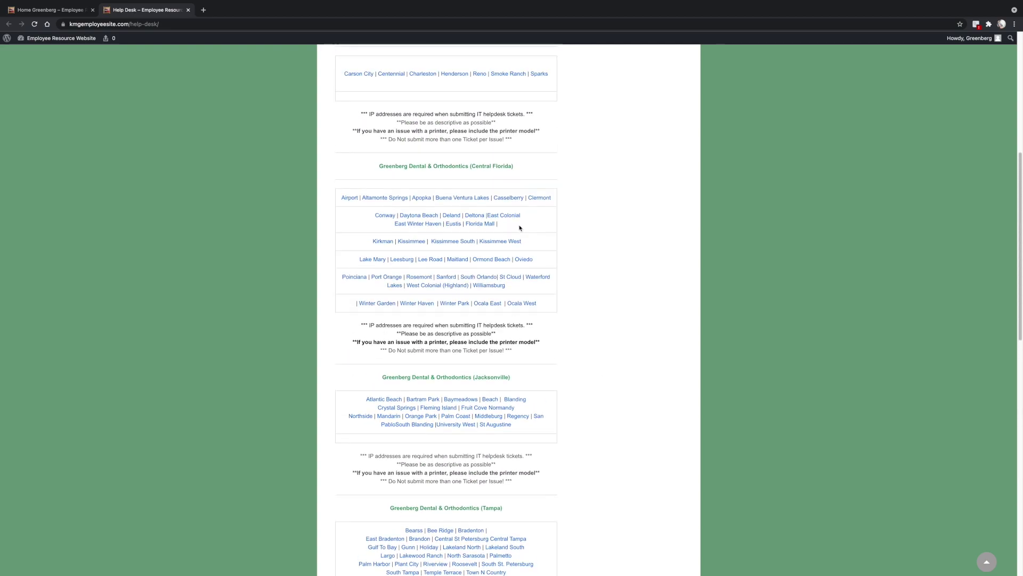
{"action": "left_click", "coordinate": [422, 199]}
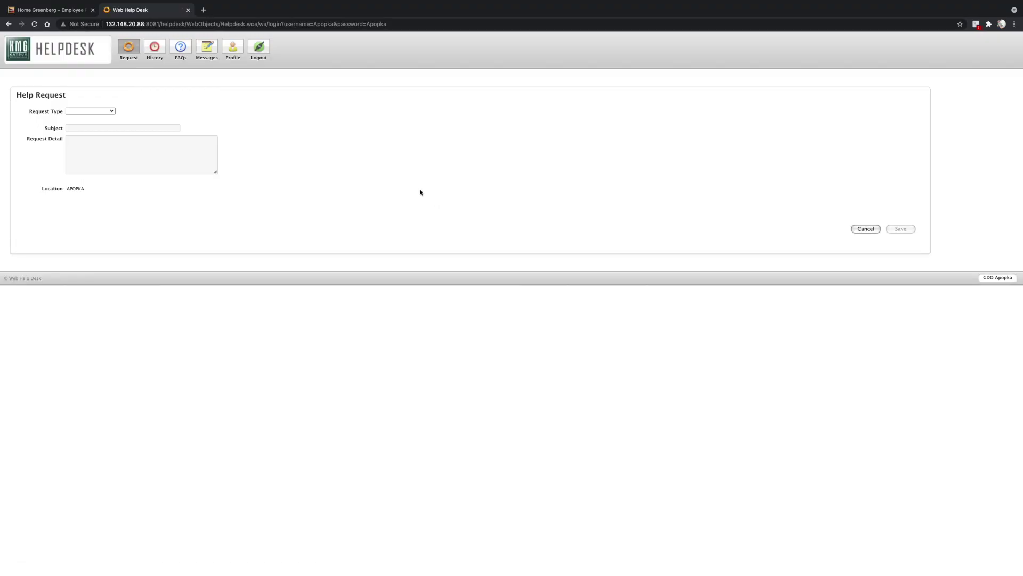
- Set the request type to Maintenance with the Autoclave category
{"action": "left_click", "coordinate": [96, 112]}
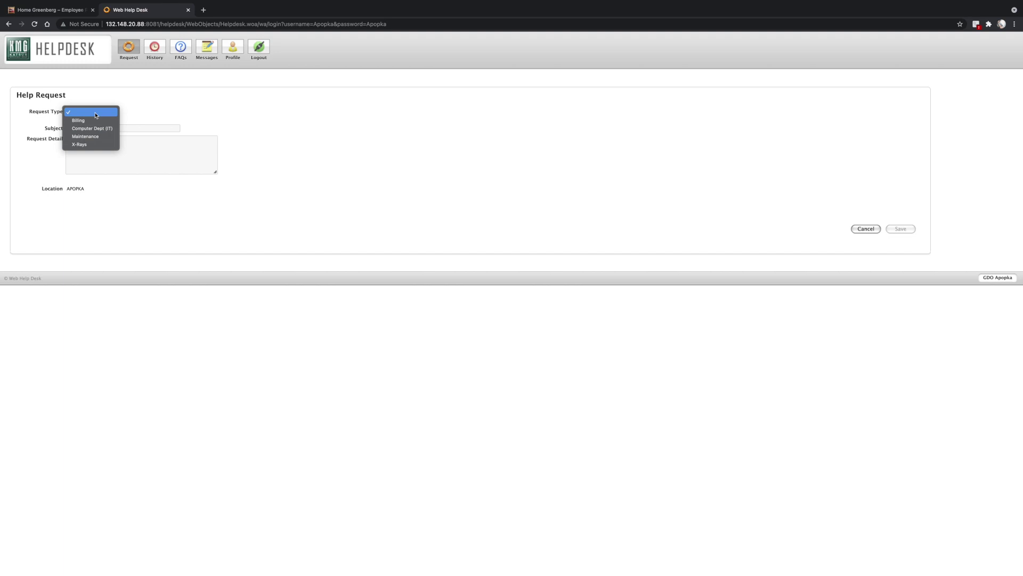
{"action": "left_click", "coordinate": [96, 137]}
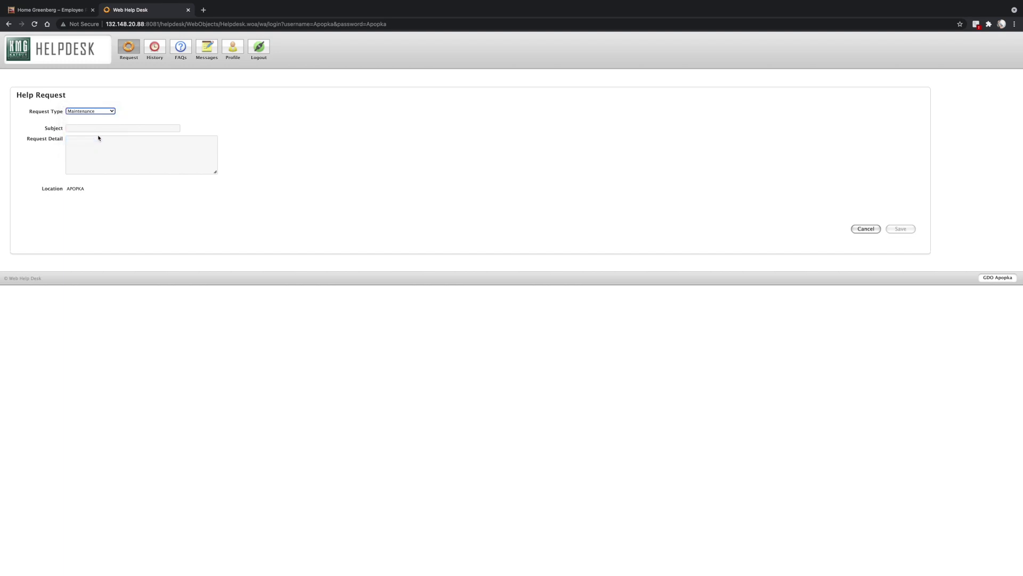
{"action": "left_click", "coordinate": [157, 111]}
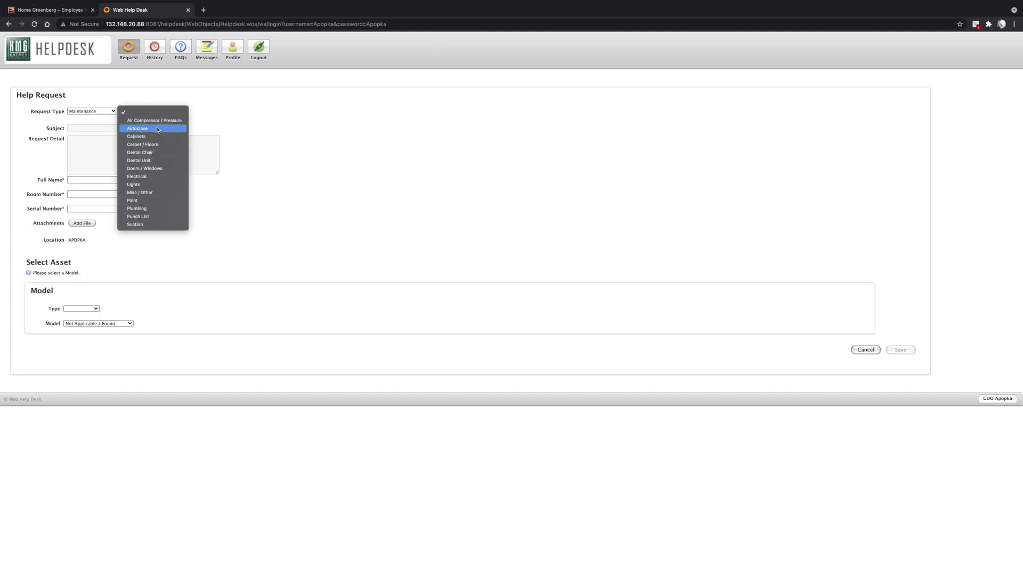
{"action": "left_click", "coordinate": [158, 128]}
- Enter subject 'Autoclave SN#1382472 is failing for low water' and detail 'Please see photo of error message'
{"action": "left_click", "coordinate": [104, 128]}
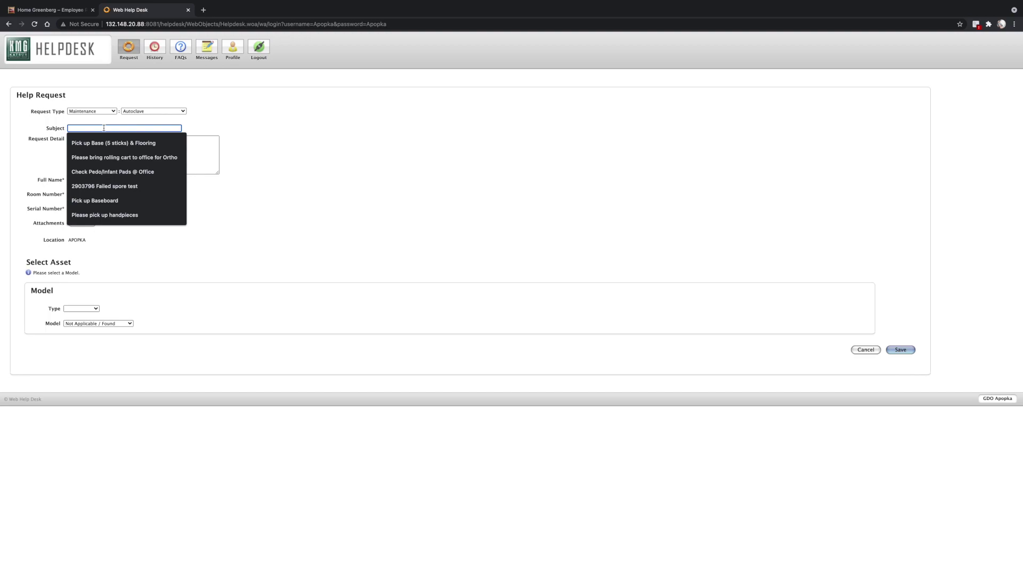
{"action": "type", "text": "Autoclave SN#13"}
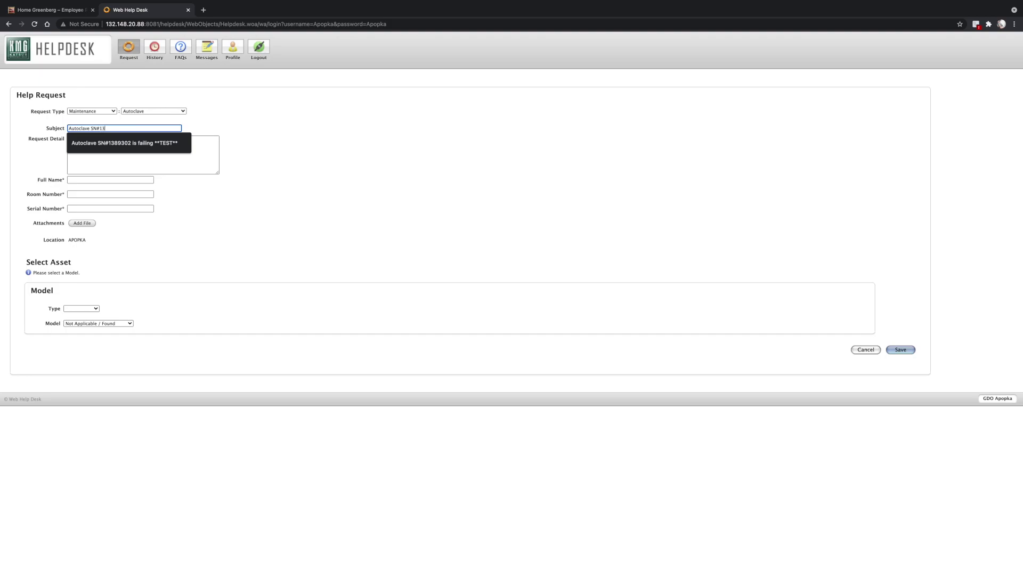
{"action": "type", "text": "82472"}
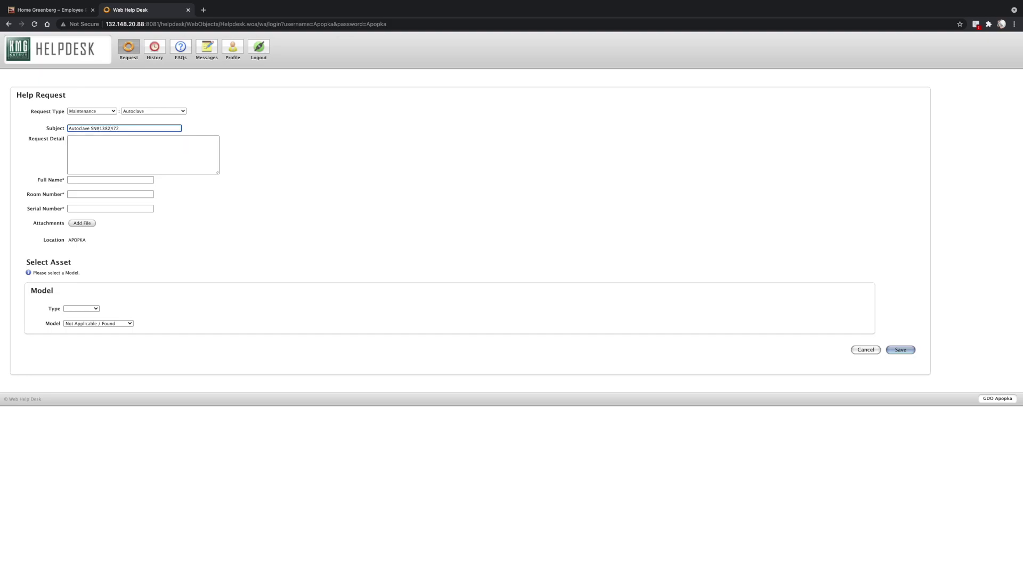
{"action": "type", "text": " is failing for low water"}
{"action": "left_click", "coordinate": [69, 140]}
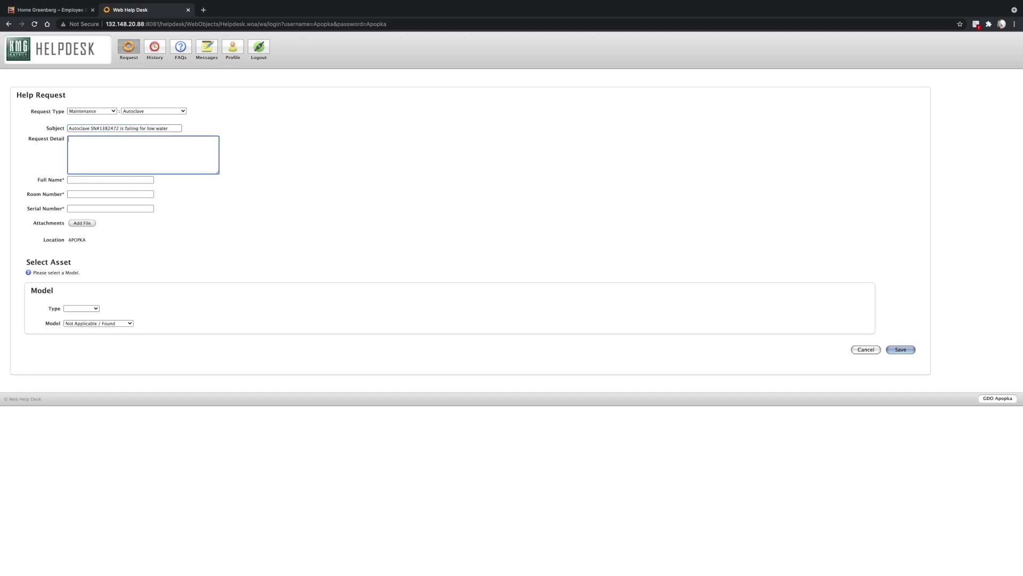
{"action": "type", "text": "Please see photo of error message."}
{"action": "left_click", "coordinate": [110, 179]}
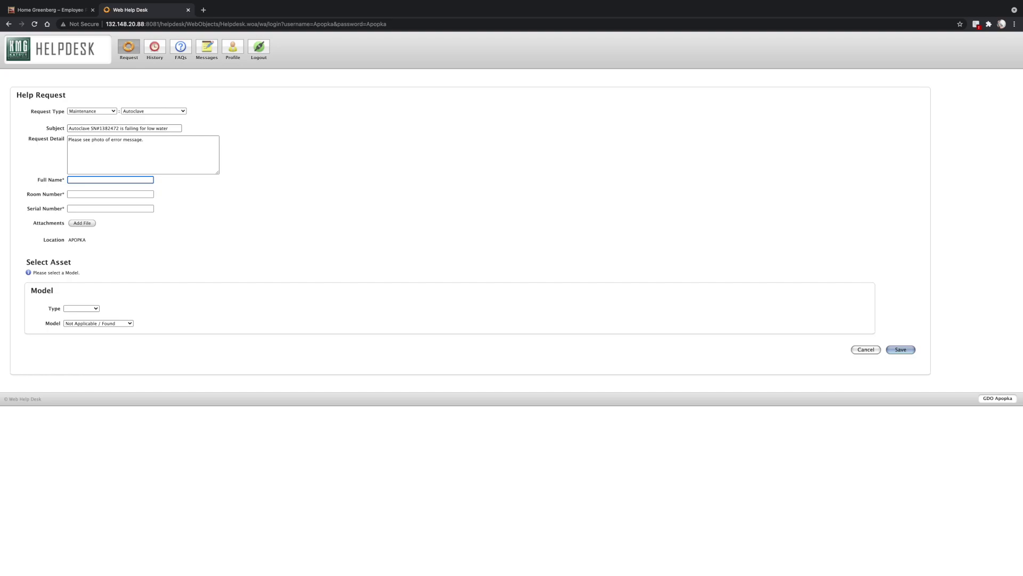
- Fill in the requester's full name and set the room number to Lab
{"action": "type", "text": "Monica S."}
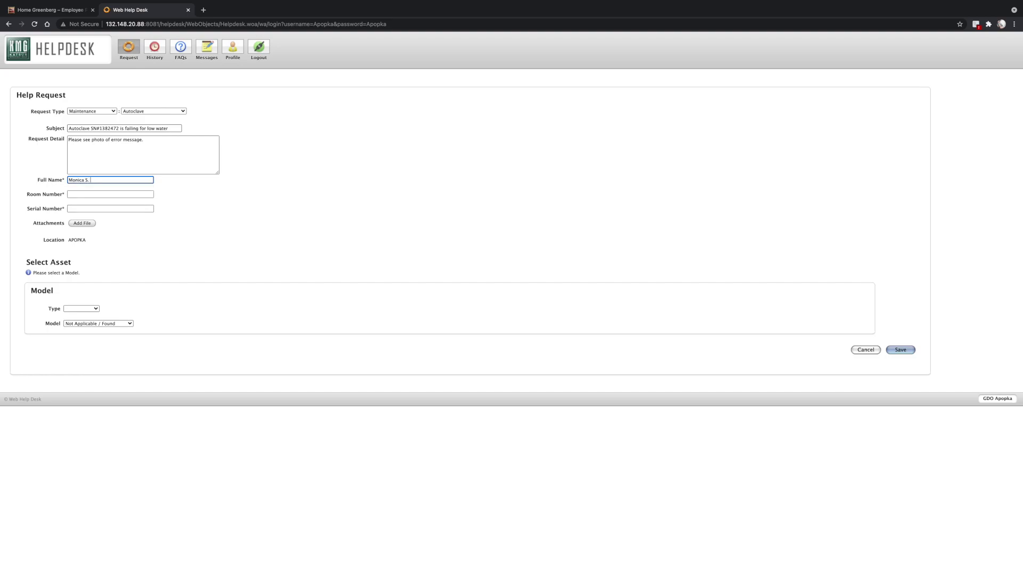
{"action": "key", "text": "Tab"}
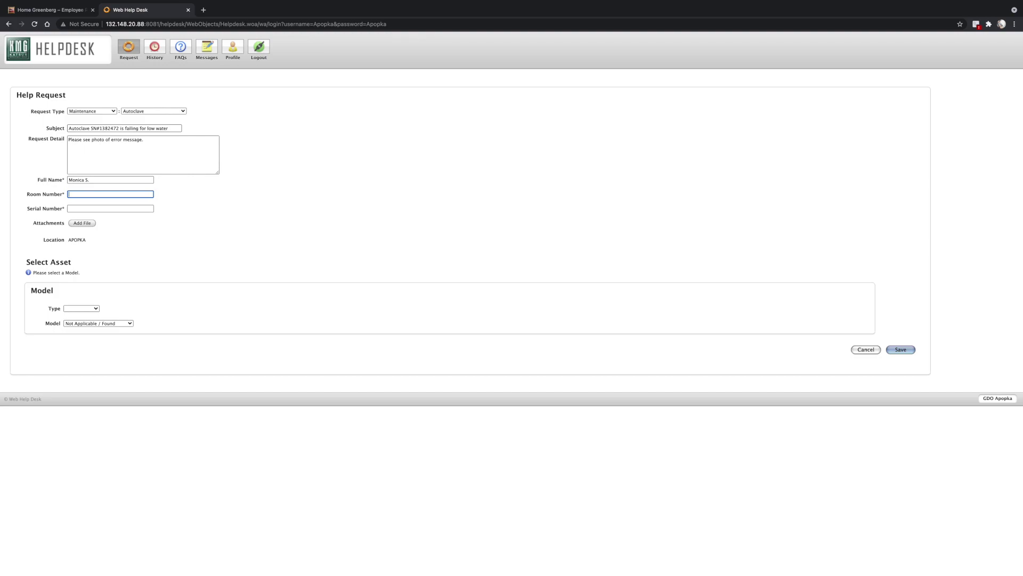
{"action": "type", "text": "Lab"}
{"action": "key", "text": "Tab"}
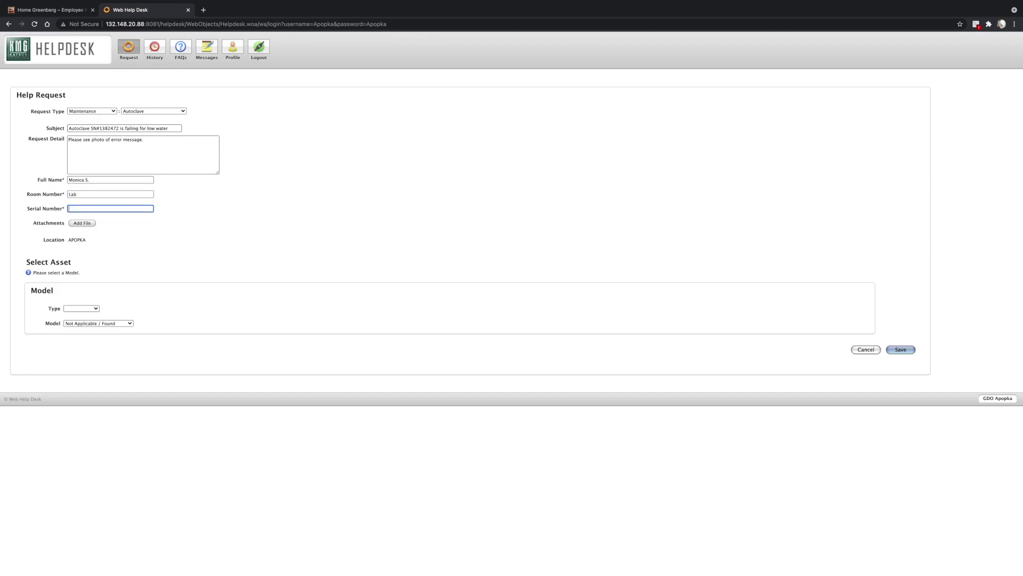
- Copy serial 1382472 from the subject and paste it into the Serial Number field
{"action": "double_click", "coordinate": [106, 128]}
{"action": "right_click", "coordinate": [107, 128]}
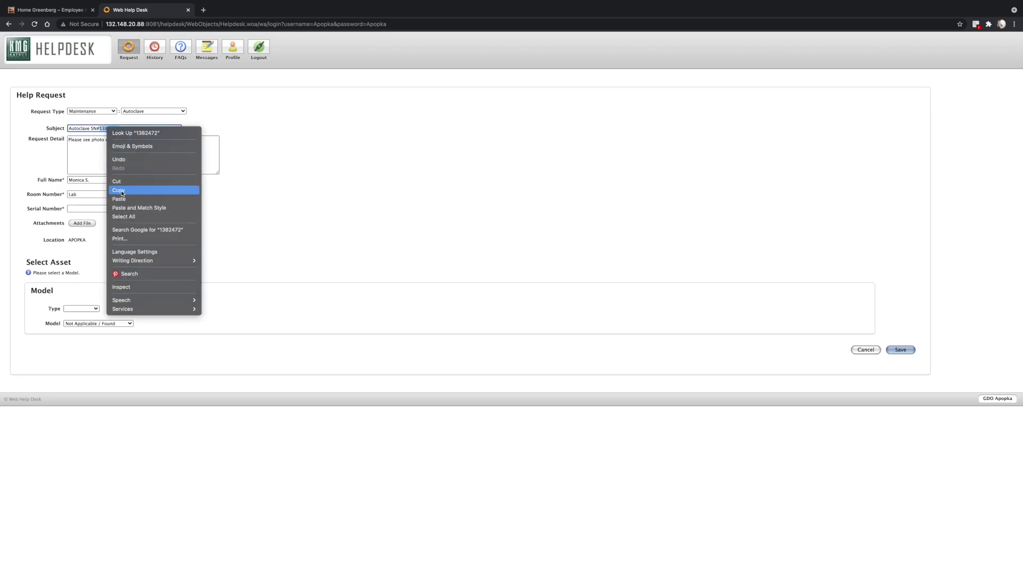
{"action": "left_click", "coordinate": [120, 191]}
{"action": "left_click", "coordinate": [113, 208]}
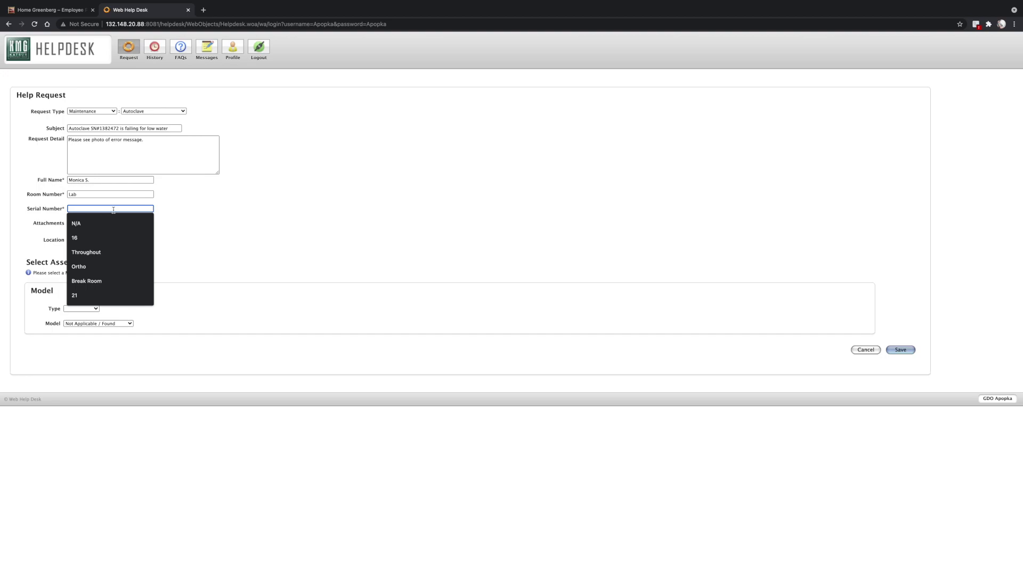
{"action": "key", "text": "super+v"}
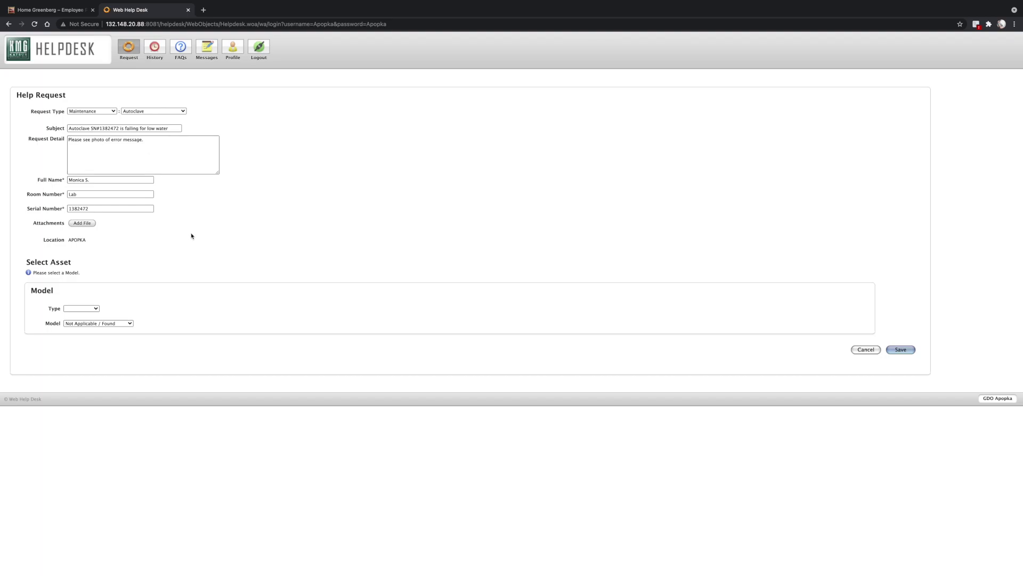
{"action": "left_click", "coordinate": [83, 223]}
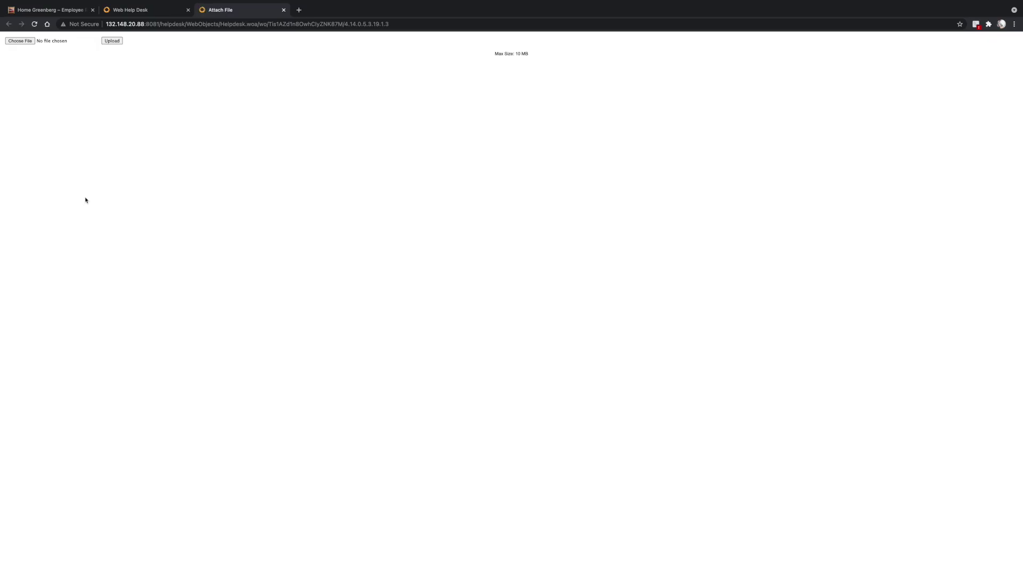
- Upload low water.jpeg from Downloads as the attachment and view the photo
{"action": "left_click", "coordinate": [19, 42]}
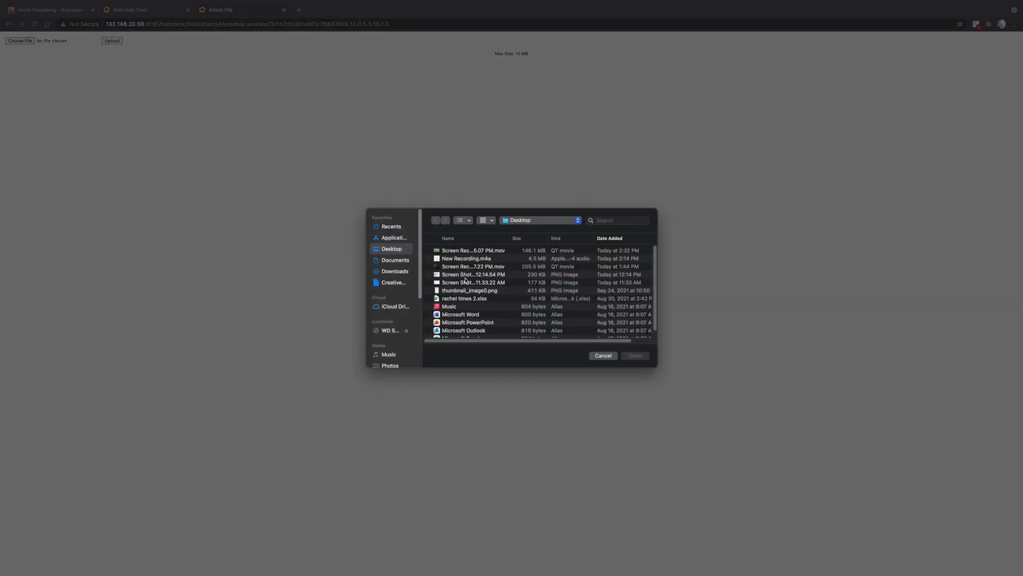
{"action": "left_click", "coordinate": [404, 272]}
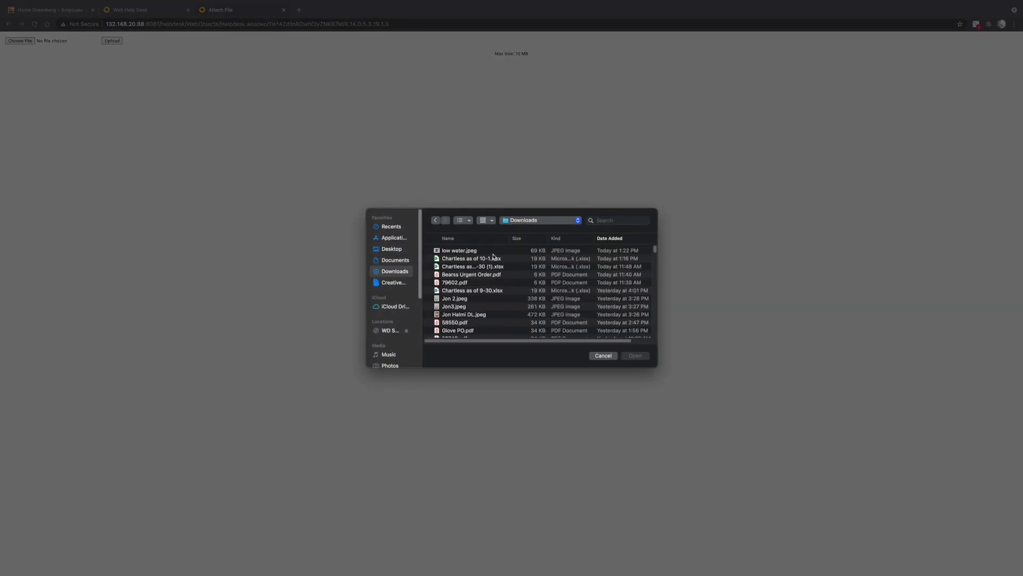
{"action": "left_click", "coordinate": [474, 254]}
{"action": "left_click", "coordinate": [641, 358]}
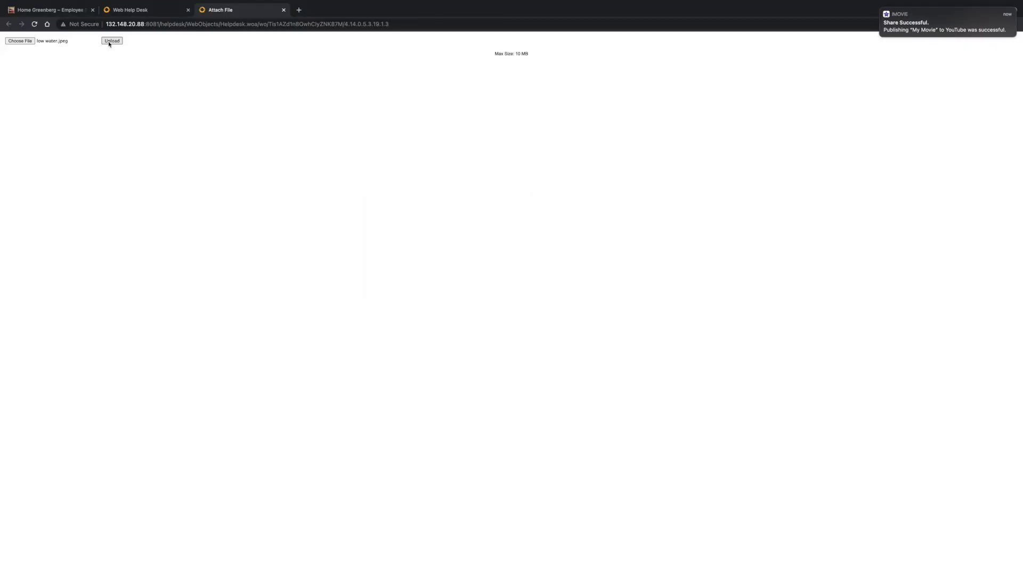
{"action": "left_click", "coordinate": [109, 43]}
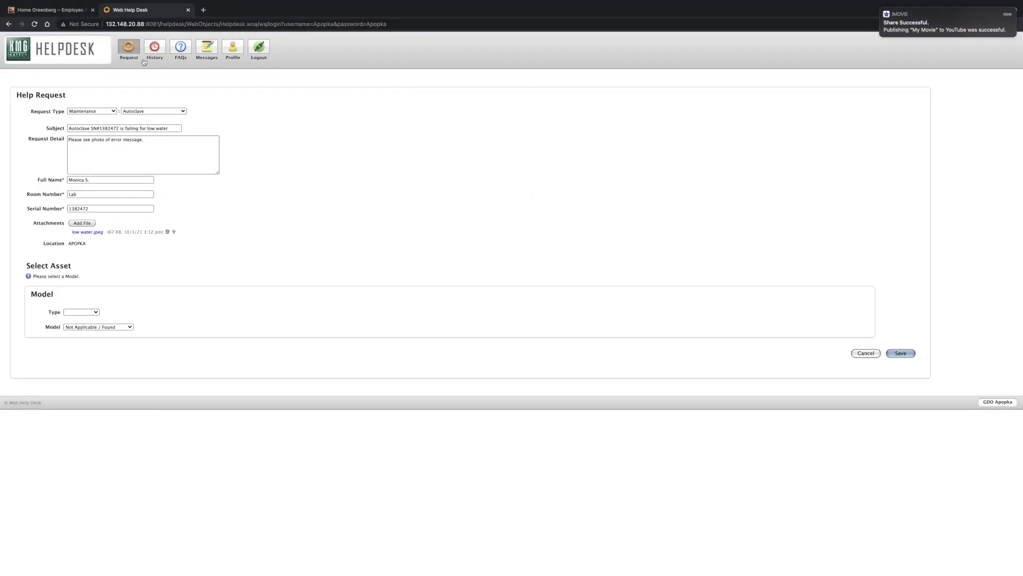
{"action": "left_click", "coordinate": [88, 232]}
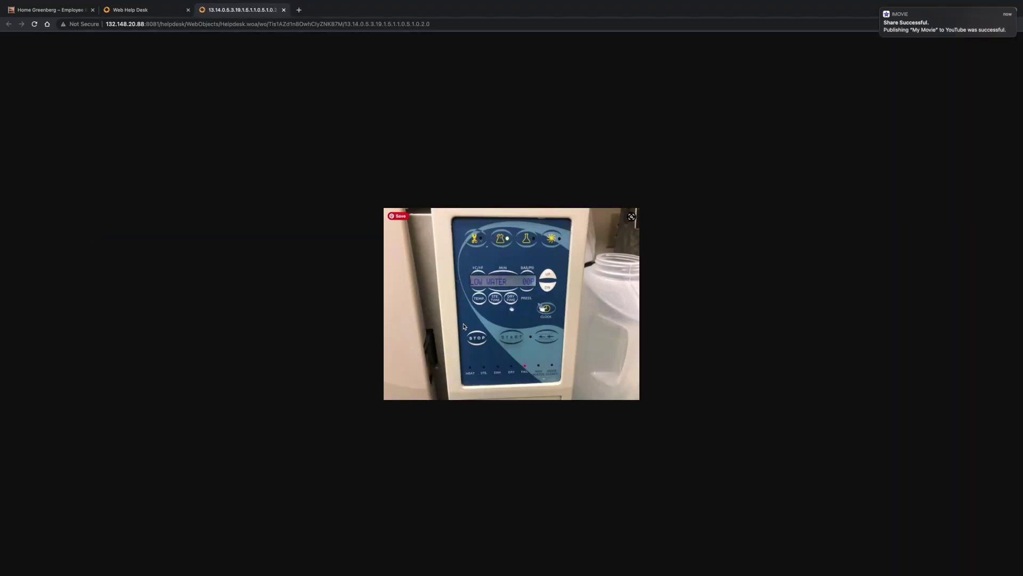
- Close the photo, review Subject and Request Detail, leave asset Type blank, and save
{"action": "left_click", "coordinate": [284, 9]}
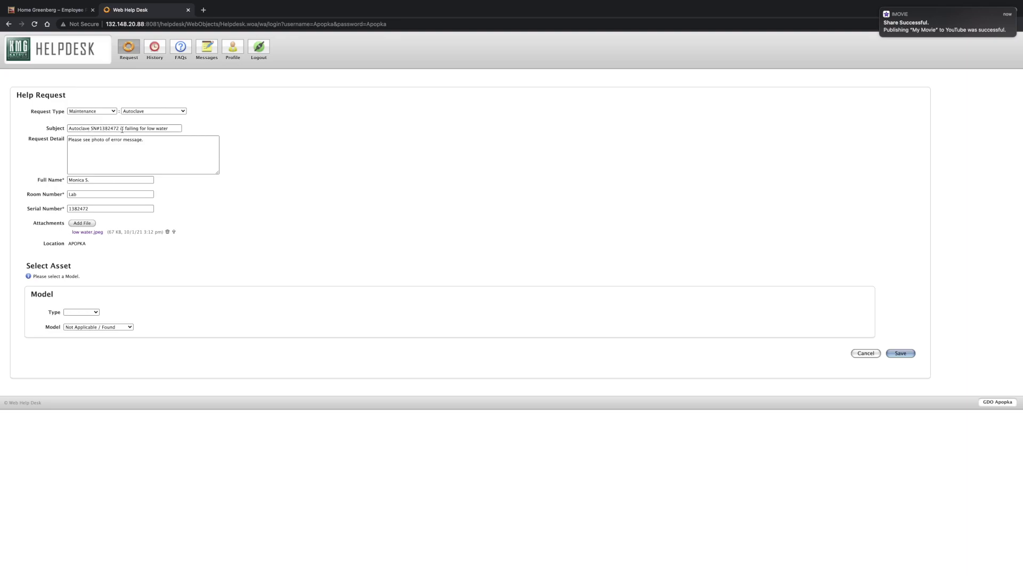
{"action": "left_click", "coordinate": [91, 128]}
{"action": "left_click_drag", "start_coordinate": [125, 129], "coordinate": [169, 128]}
{"action": "left_click", "coordinate": [166, 144]}
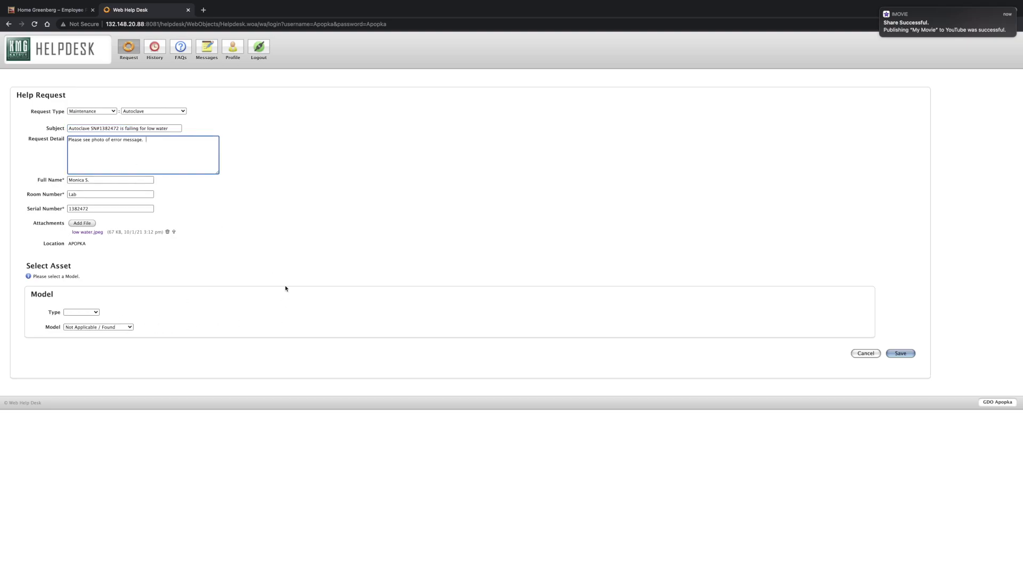
{"action": "left_click", "coordinate": [81, 312]}
{"action": "left_click", "coordinate": [149, 309]}
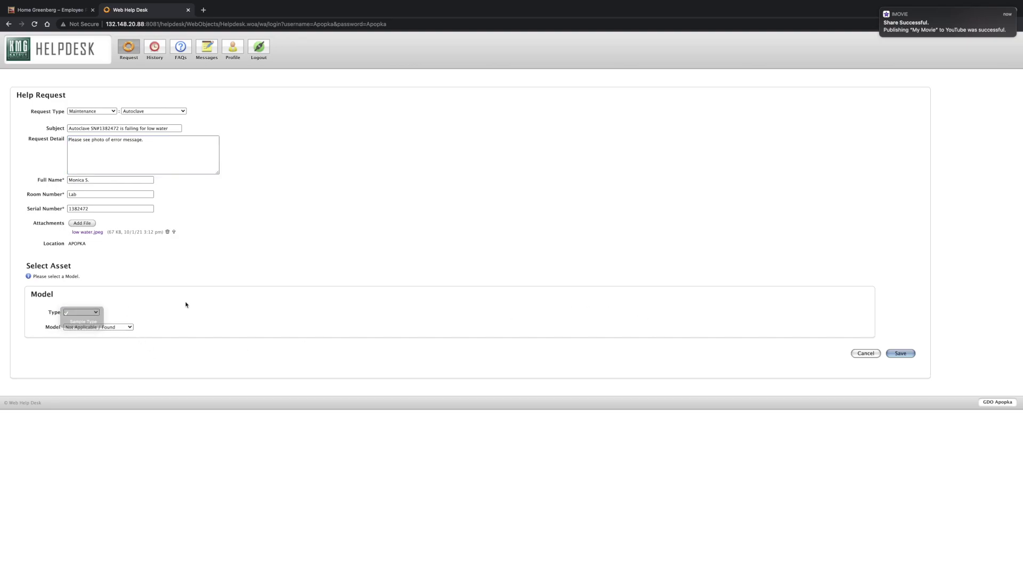
{"action": "left_click", "coordinate": [908, 357]}
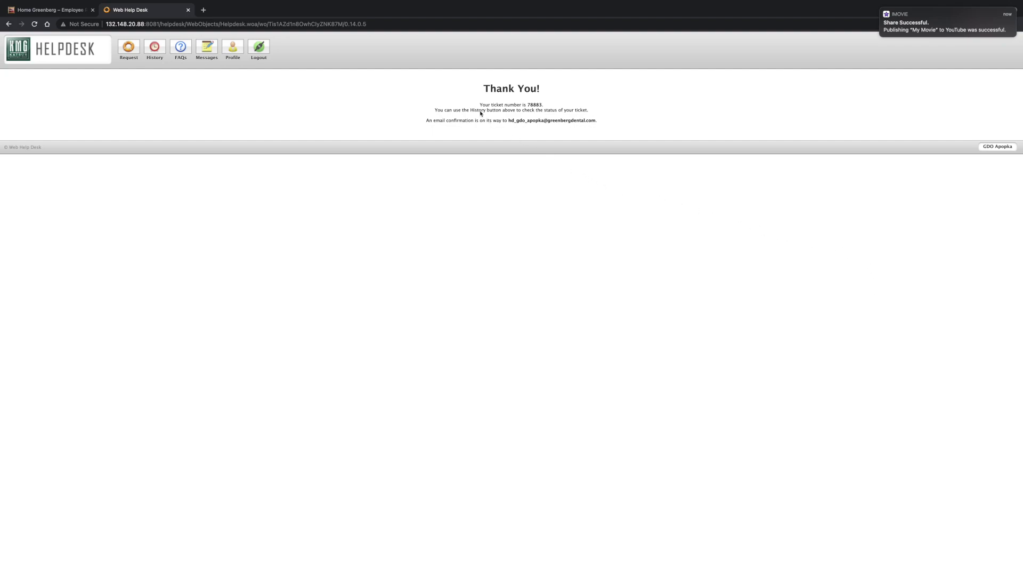
- Copy the new ticket number 78883 from the Thank You page
{"action": "left_click_drag", "start_coordinate": [483, 105], "coordinate": [544, 106]}
{"action": "double_click", "coordinate": [534, 105]}
{"action": "right_click", "coordinate": [535, 104]}
{"action": "left_click", "coordinate": [549, 121]}
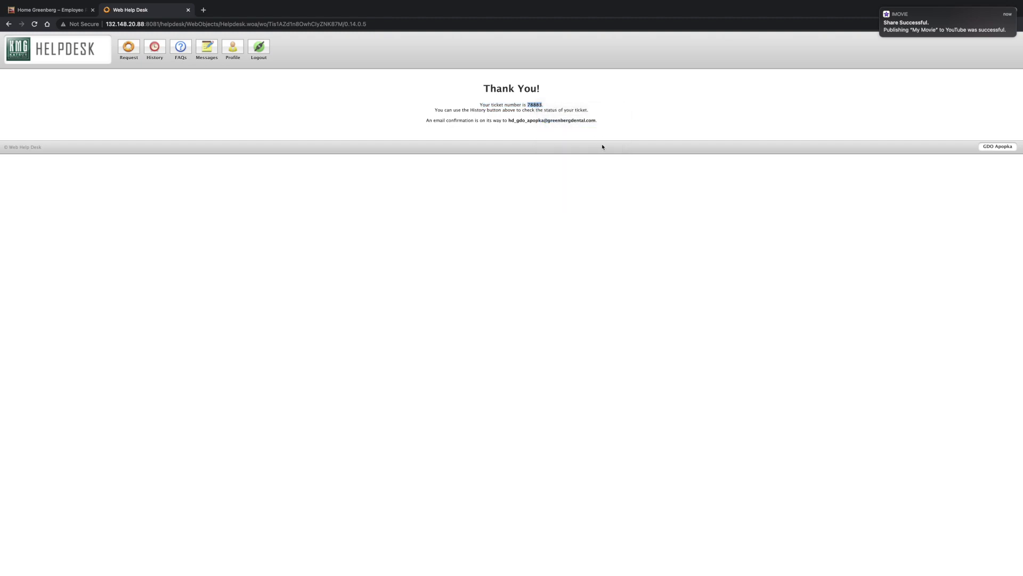
{"action": "left_click", "coordinate": [302, 90]}
{"action": "left_click", "coordinate": [154, 53]}
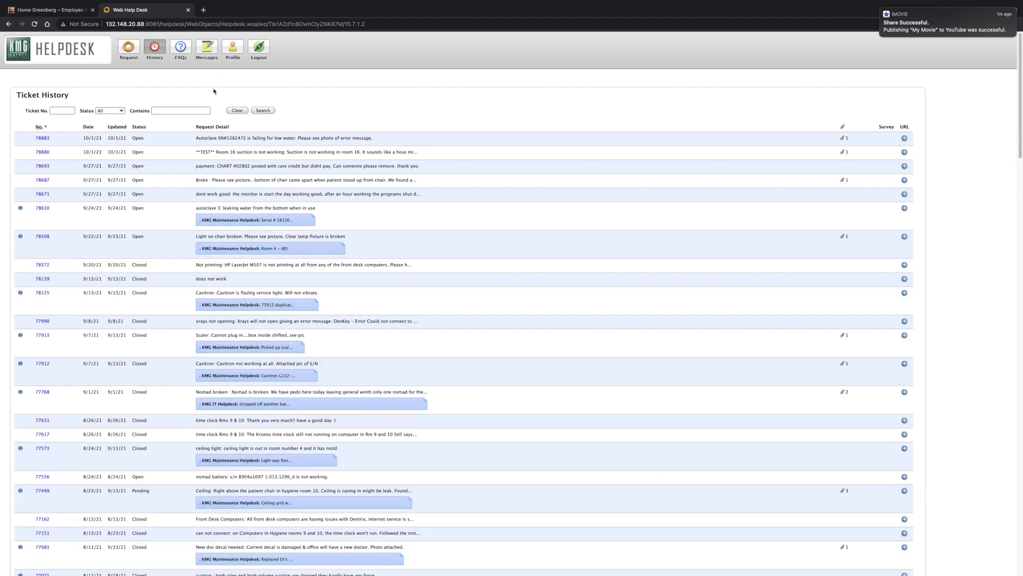
- Open ticket 78883's details and check that its Status reads Open
{"action": "left_click", "coordinate": [42, 138]}
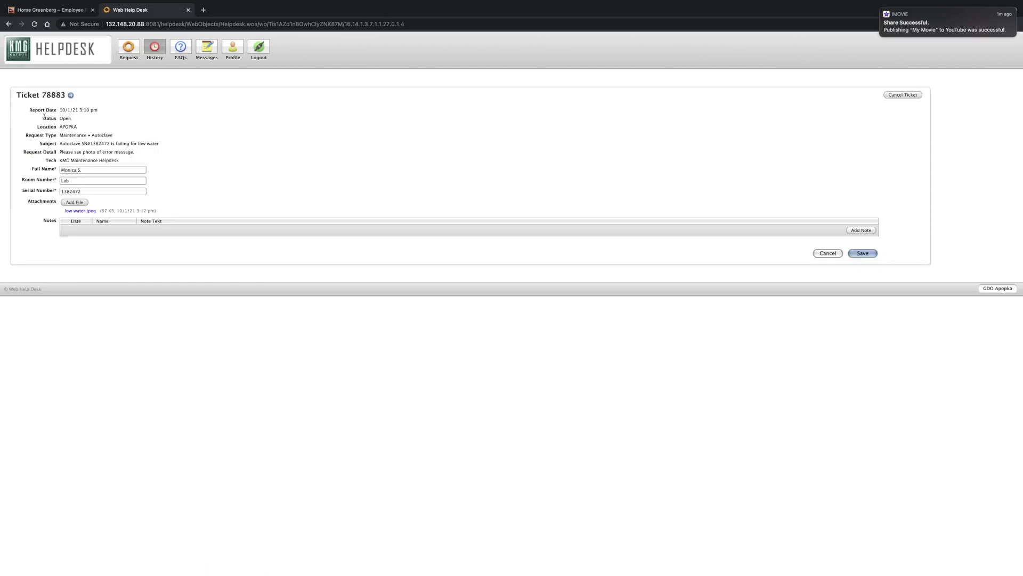
{"action": "left_click_drag", "start_coordinate": [71, 118], "coordinate": [36, 120]}
{"action": "left_click", "coordinate": [62, 119]}
{"action": "left_click_drag", "start_coordinate": [61, 119], "coordinate": [68, 120]}
{"action": "left_click", "coordinate": [55, 127]}
- Go back to Ticket History and scroll through the submitted tickets, then return to the top
{"action": "left_click", "coordinate": [159, 47]}
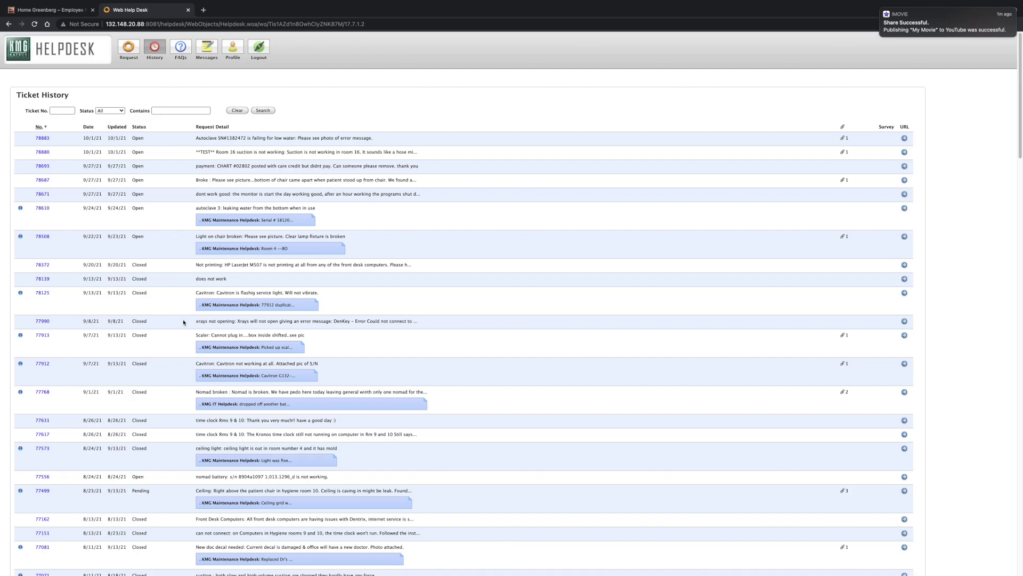
{"action": "scroll", "coordinate": [182, 322], "scroll_direction": "down", "scroll_amount": 3}
{"action": "scroll", "coordinate": [182, 322], "scroll_direction": "down", "scroll_amount": 15}
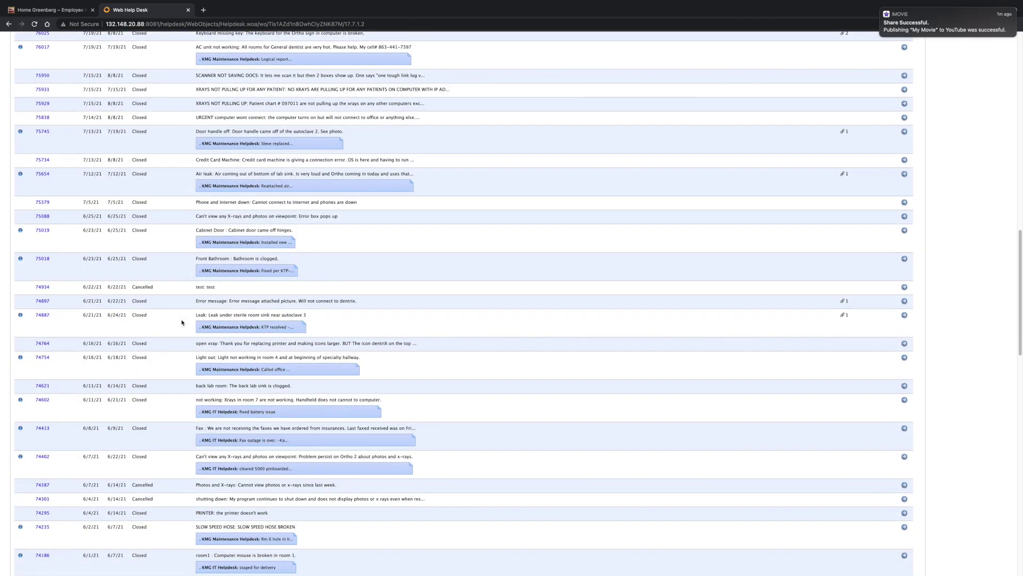
{"action": "scroll", "coordinate": [182, 322], "scroll_direction": "down", "scroll_amount": 15}
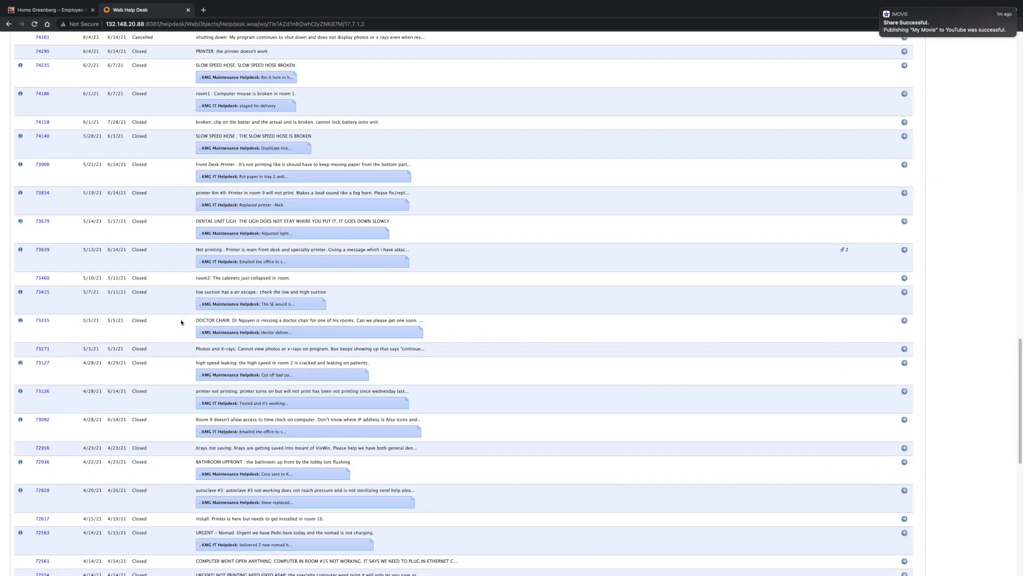
{"action": "scroll", "coordinate": [181, 322], "scroll_direction": "up", "scroll_amount": 20}
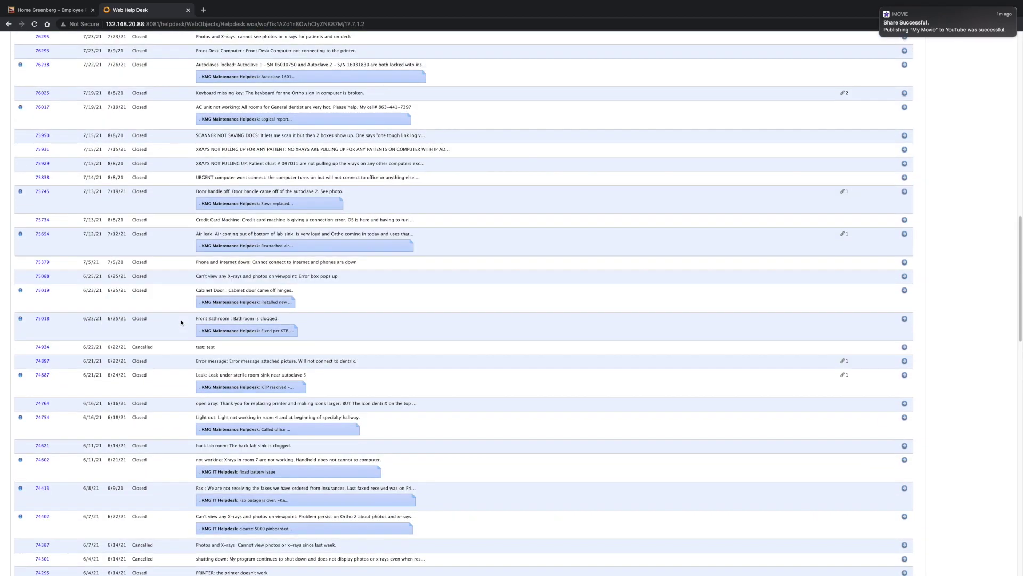
{"action": "scroll", "coordinate": [182, 322], "scroll_direction": "up", "scroll_amount": 5}
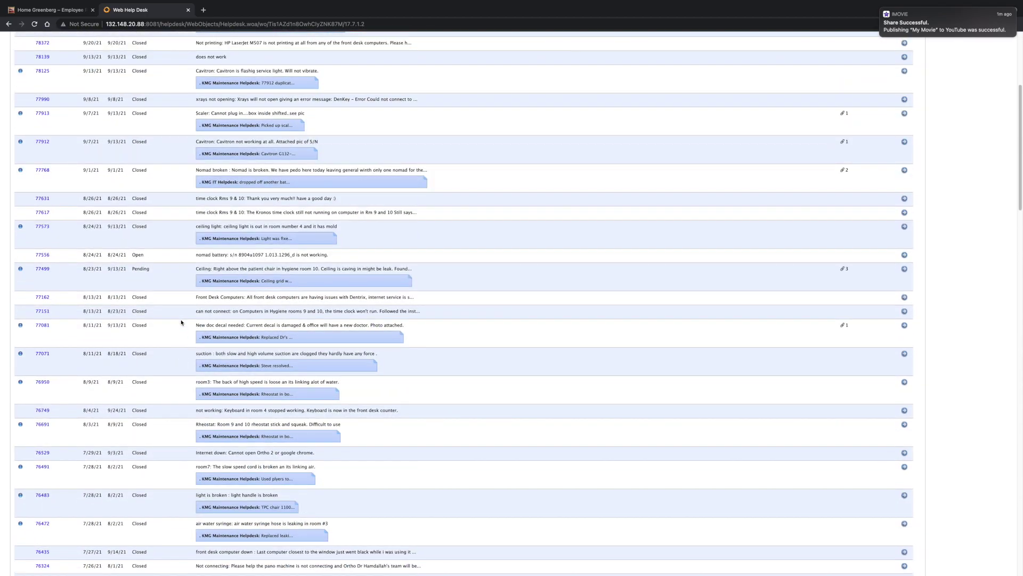
{"action": "scroll", "coordinate": [181, 322], "scroll_direction": "up", "scroll_amount": 5}
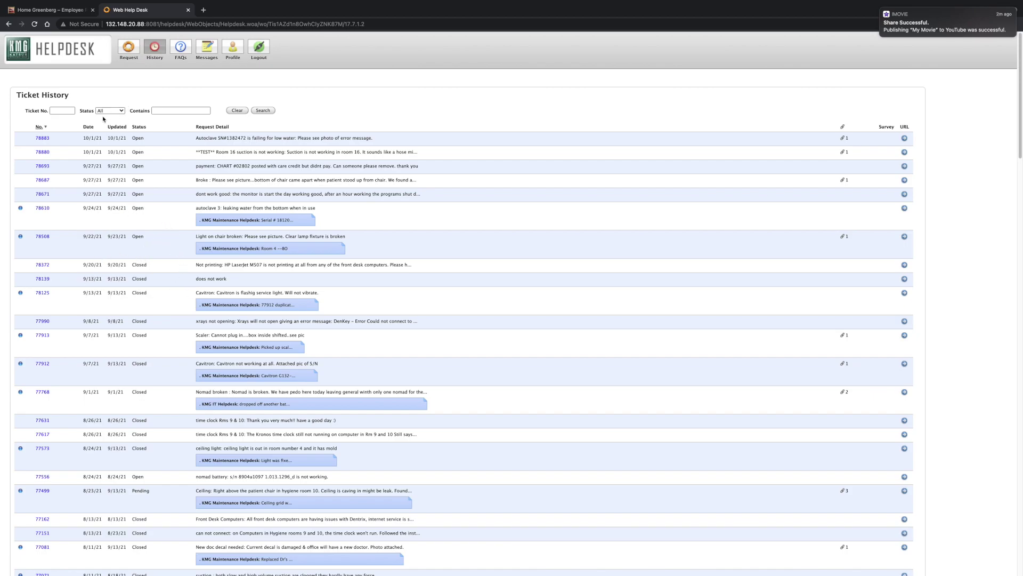
- Search Ticket History by ticket number 78883
{"action": "left_click", "coordinate": [61, 112]}
{"action": "type", "text": "78883"}
{"action": "left_click", "coordinate": [261, 113]}
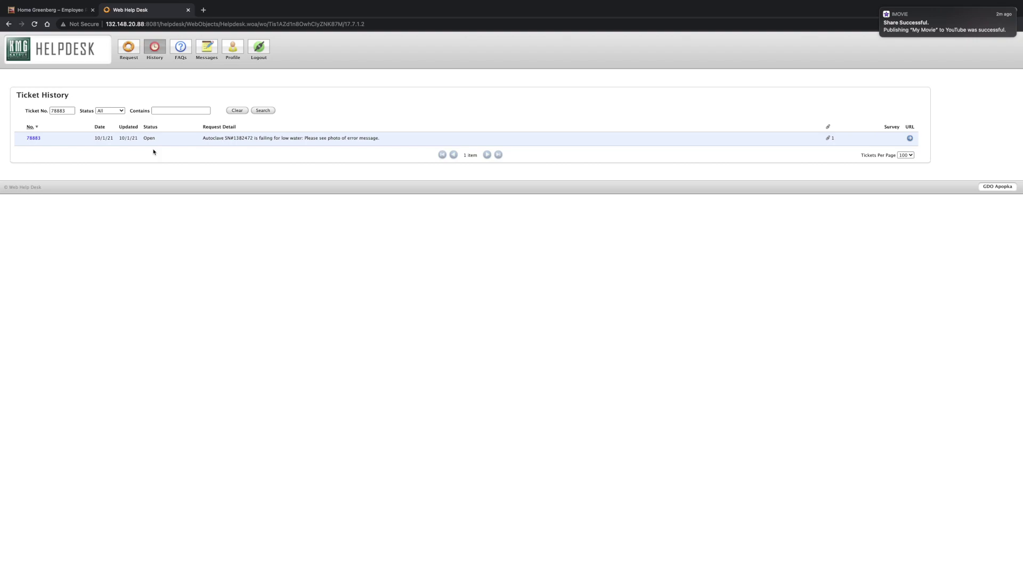